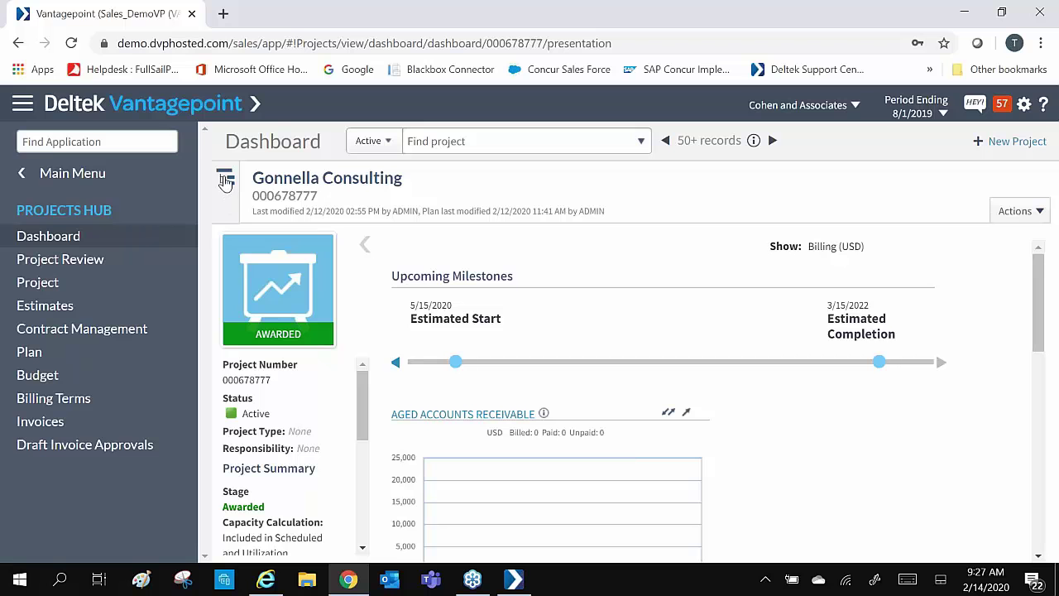
Step: Open Phase 1's Task 1 dashboard and view its 6/1/2020 Presentation milestone
click(226, 180)
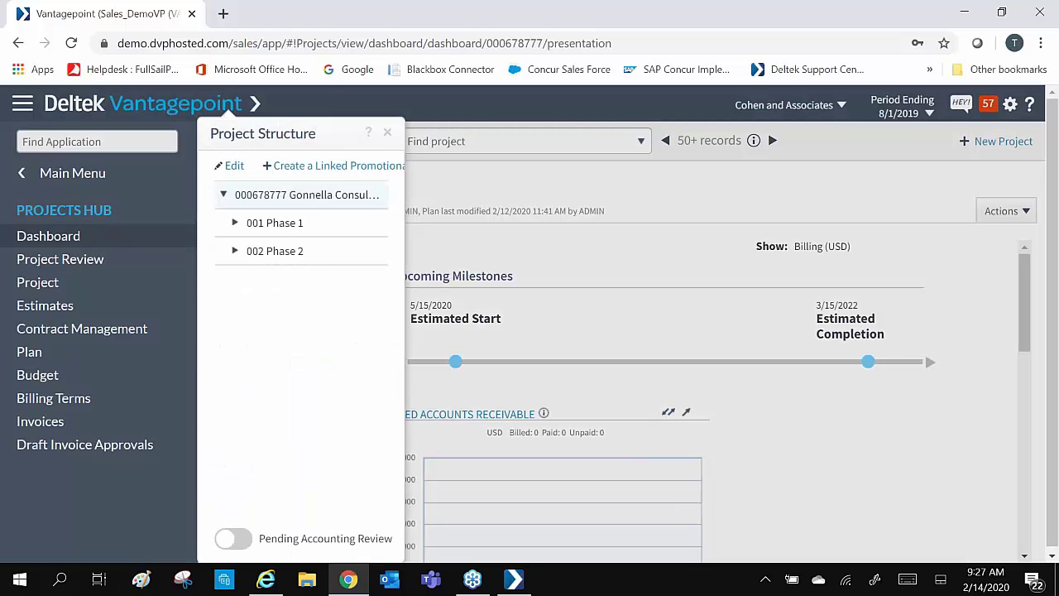
click(235, 224)
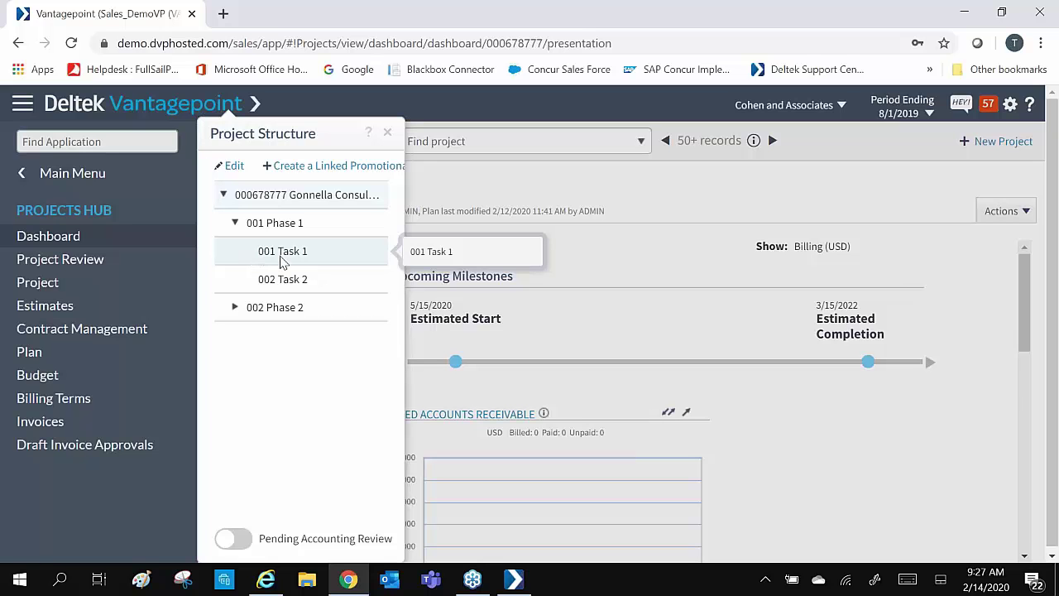
click(282, 261)
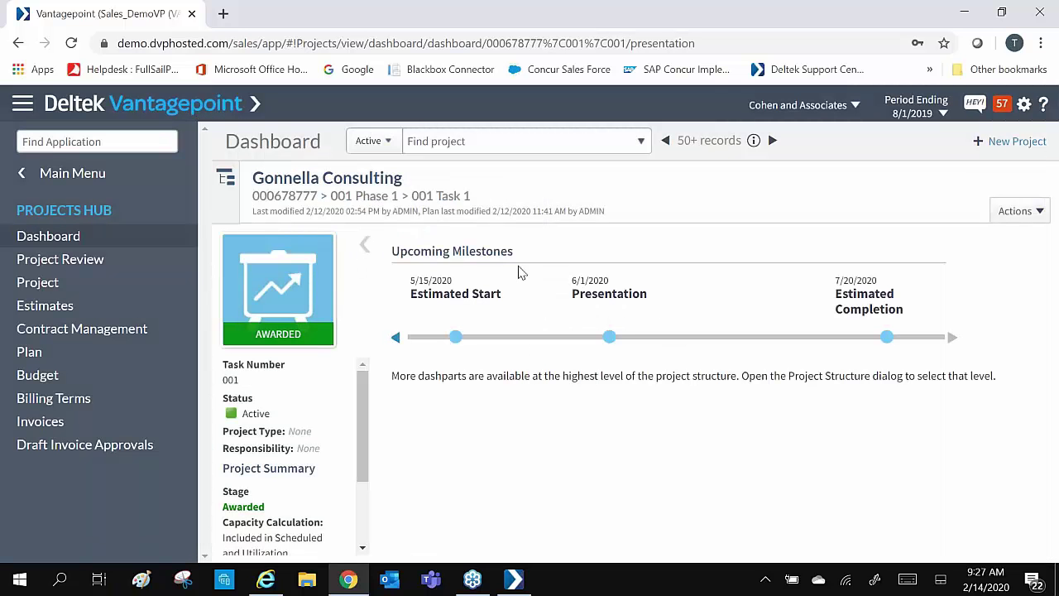
click(610, 341)
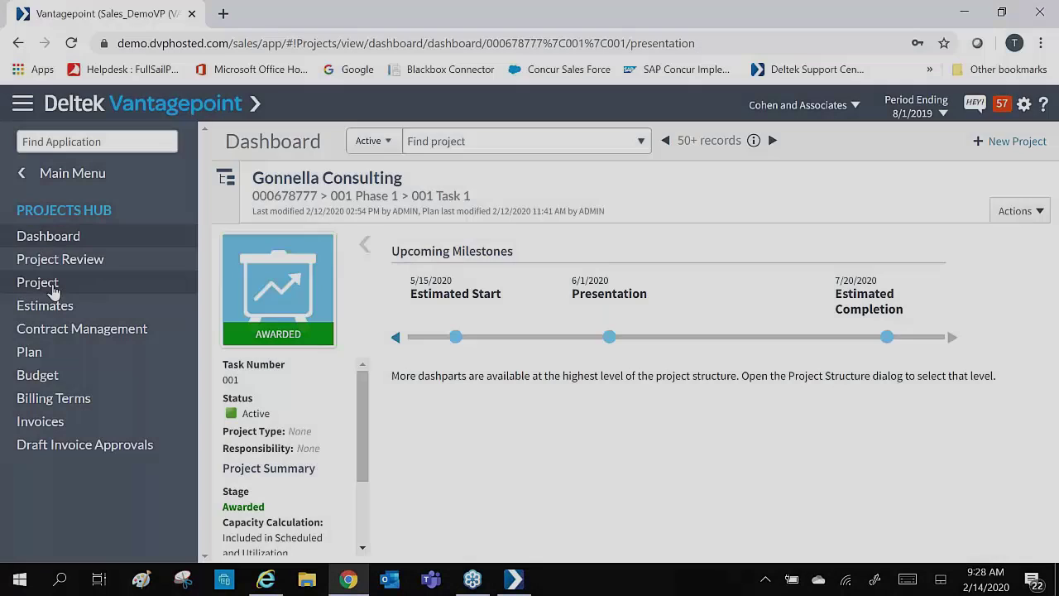
Step: Review Task 1's milestones under Accounting > Dates & Costs alongside the Project Structure panel
click(50, 285)
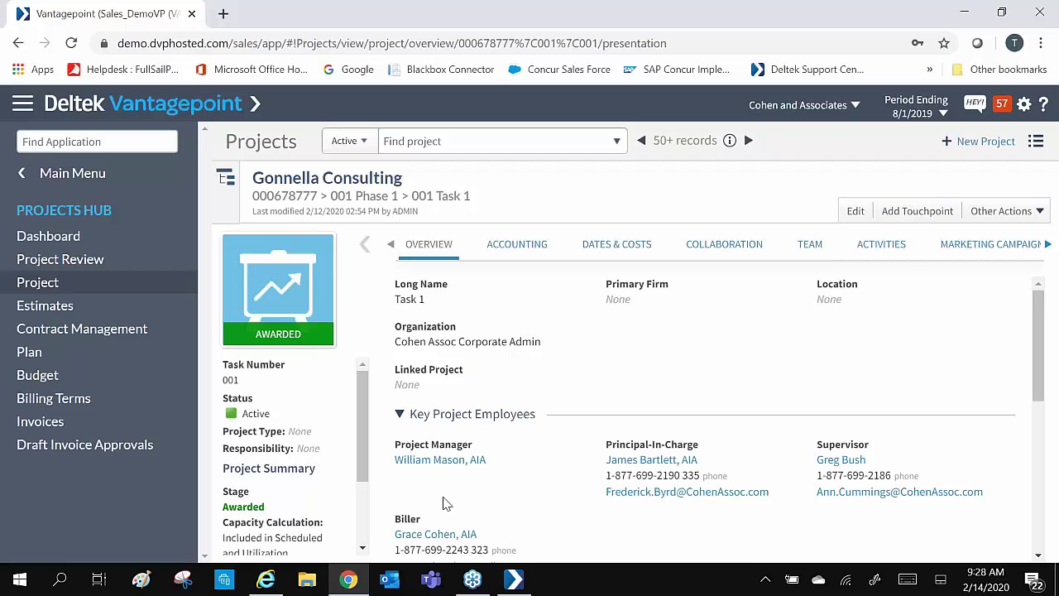
click(514, 260)
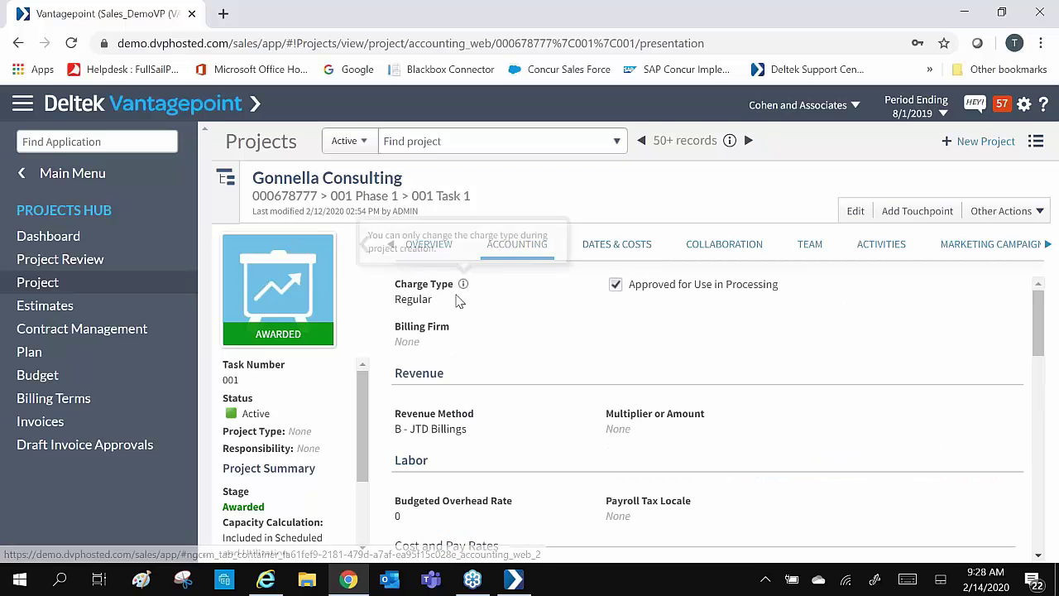
scroll(512, 423, down, 2)
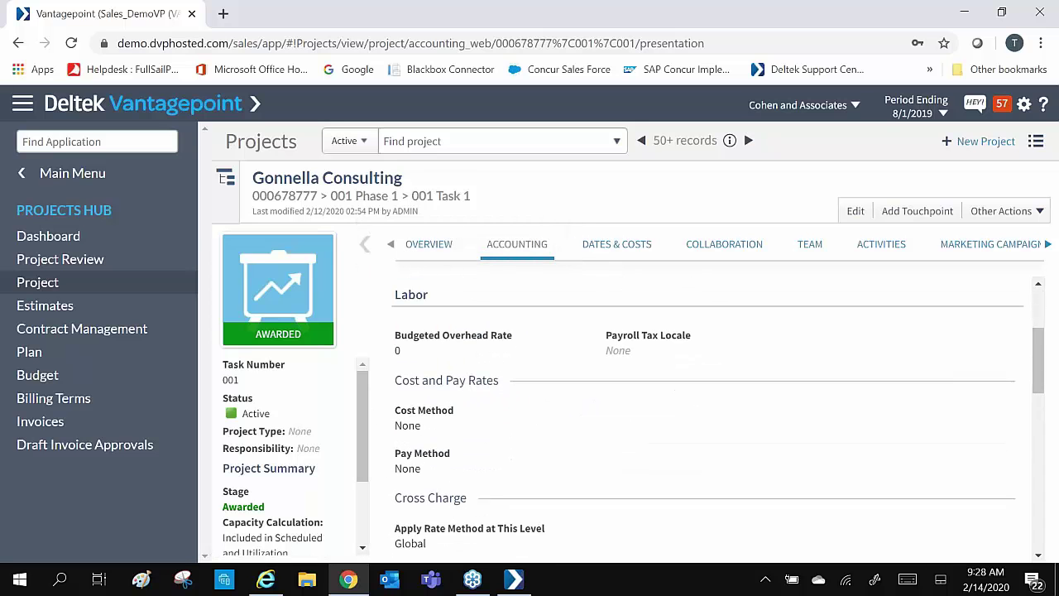
click(631, 260)
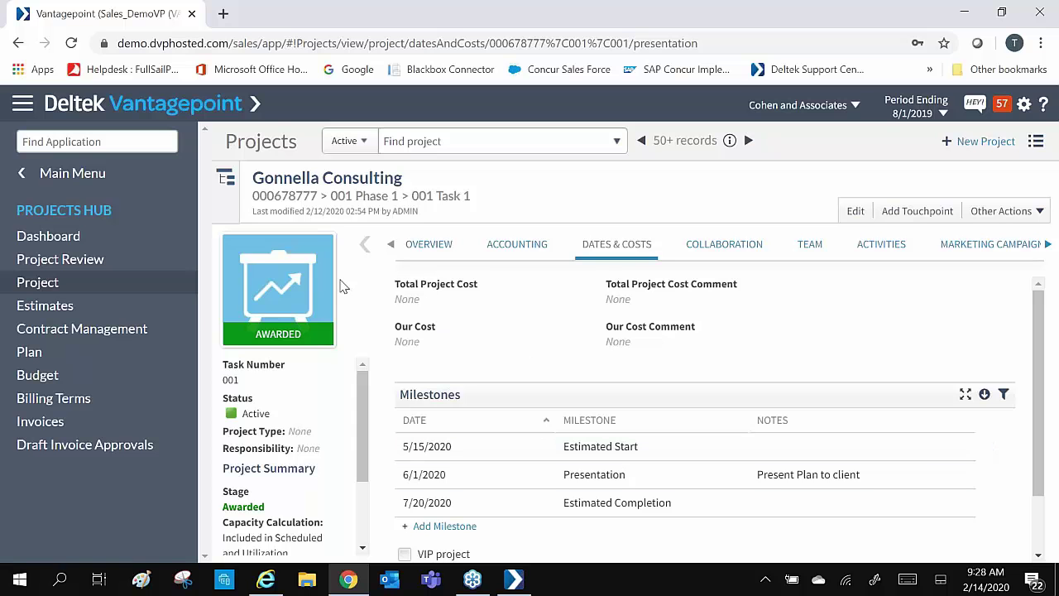
click(226, 181)
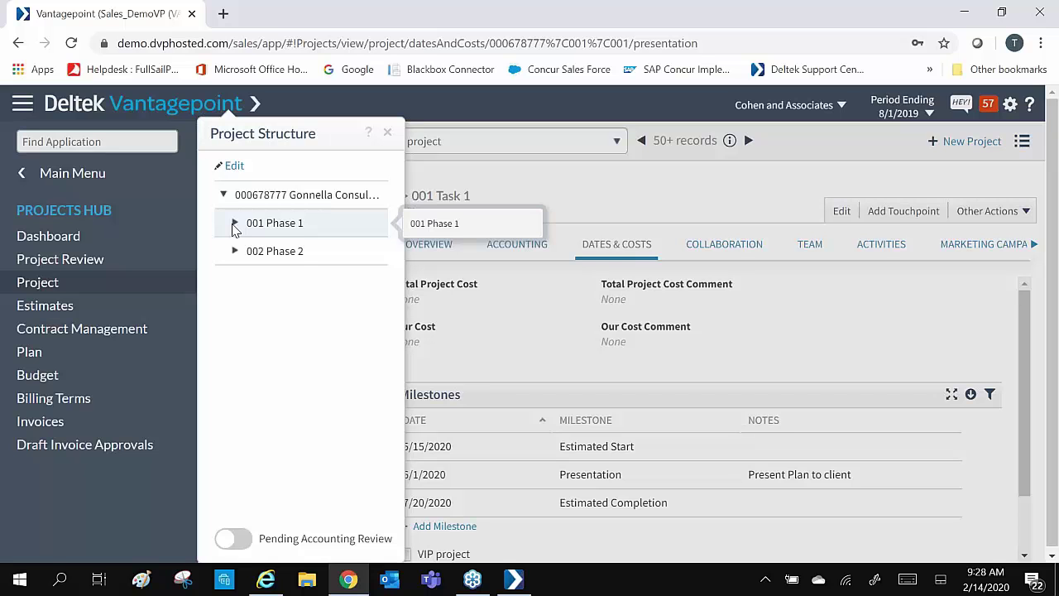
Step: Open the Gonnella Consulting plan's labor and expense views, showing Phase 1's 2,600 planned cost
click(235, 223)
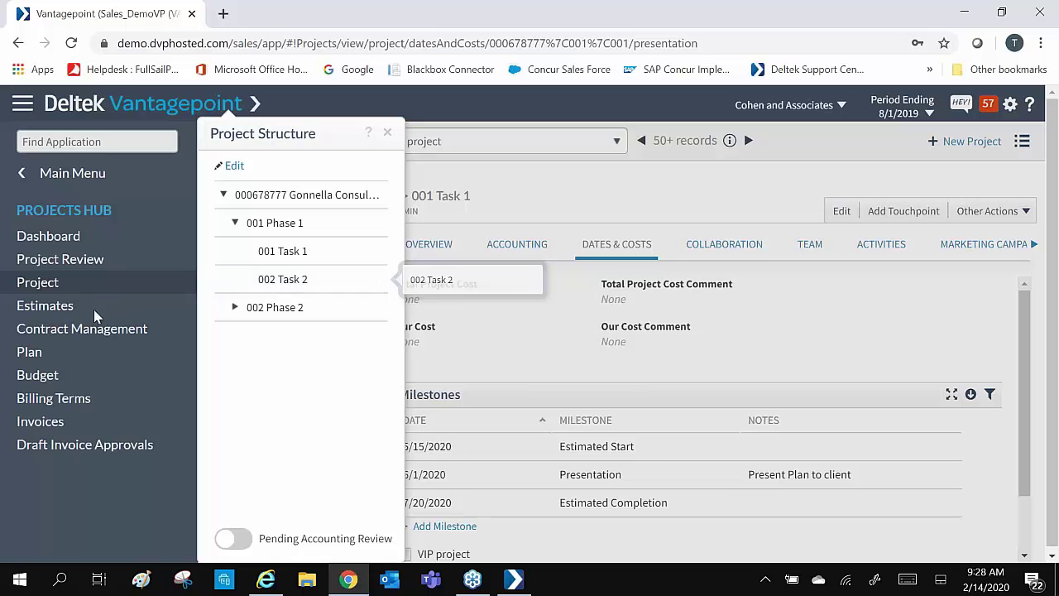
click(29, 353)
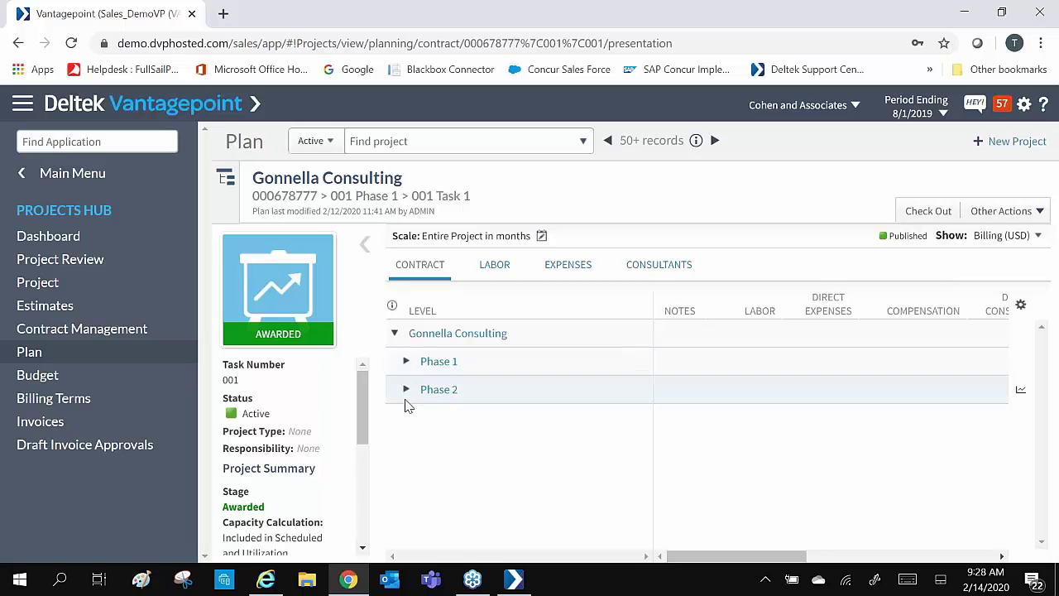
click(495, 265)
click(582, 264)
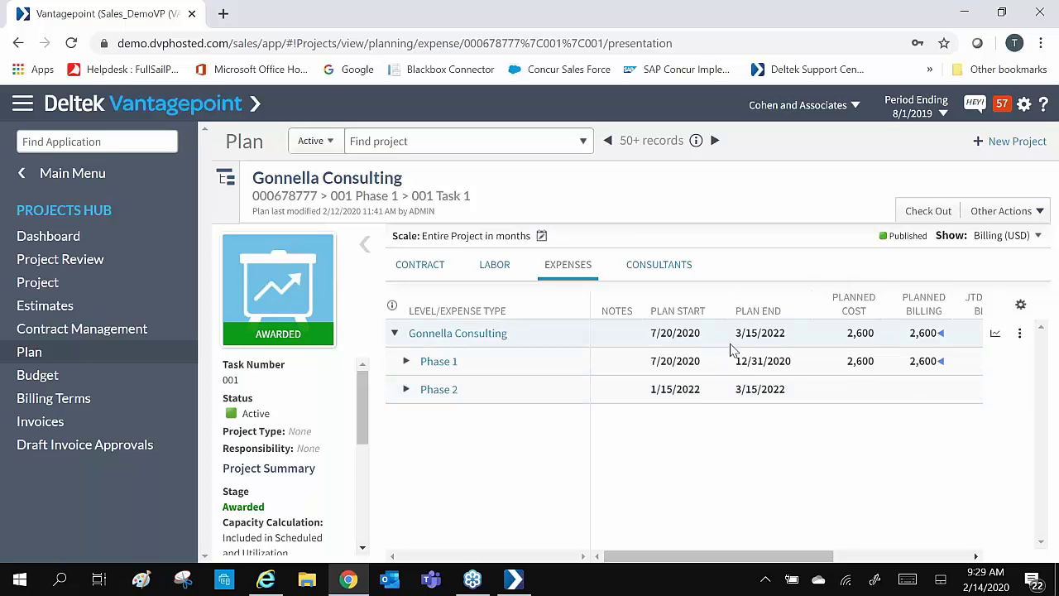
Step: Review the Plan Settings' Labor, Expenses and Consultants tabs and save them
click(1010, 212)
click(985, 289)
click(310, 146)
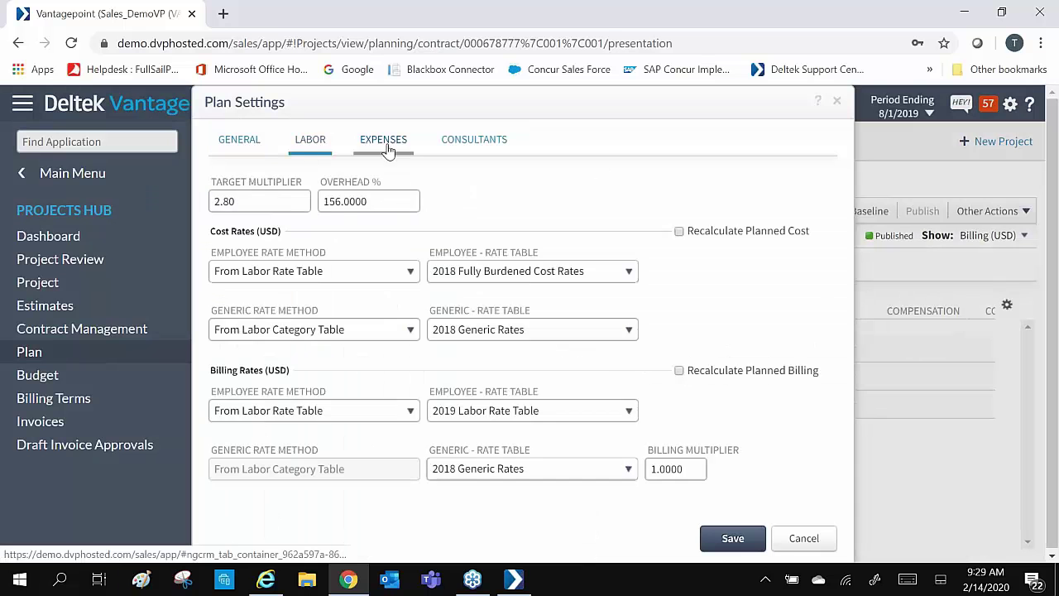
click(385, 146)
click(474, 149)
click(721, 539)
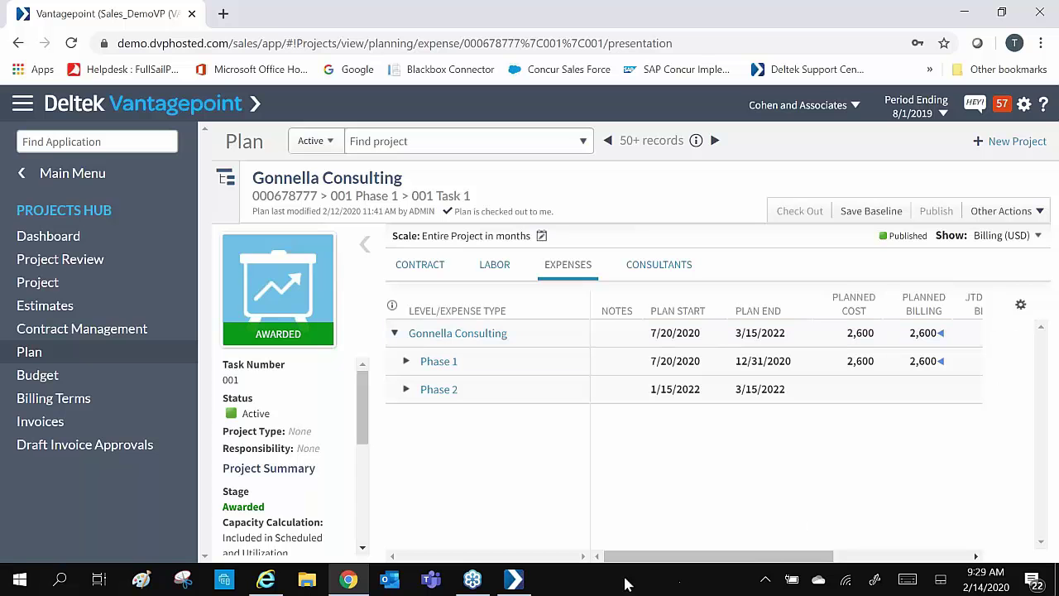
Step: In the desktop app, open Settings > Project > Project Templates to view '2 Phases 2 Tasks'
key(alt+Tab)
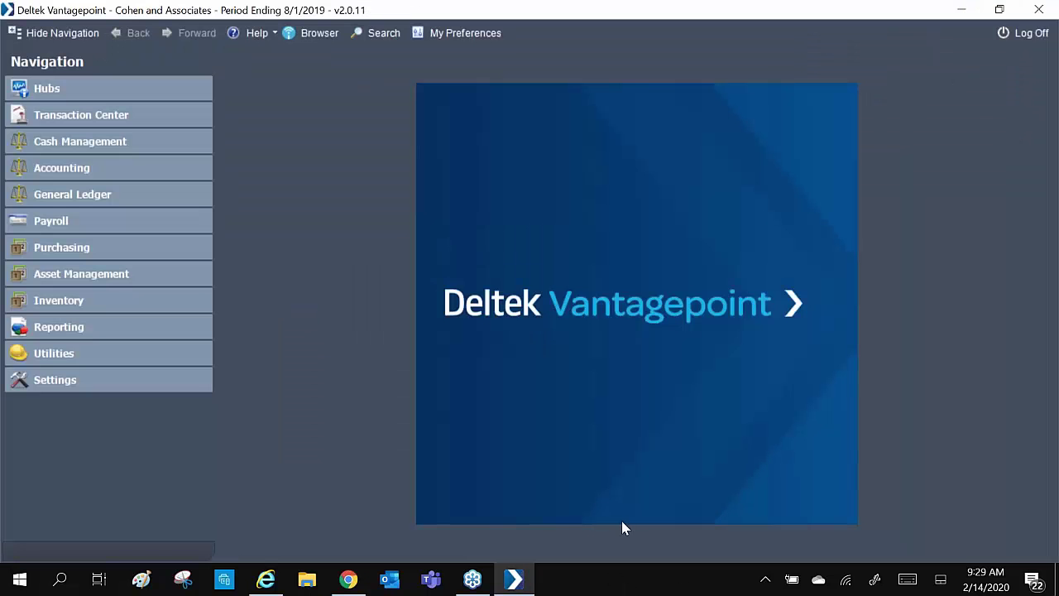
click(55, 382)
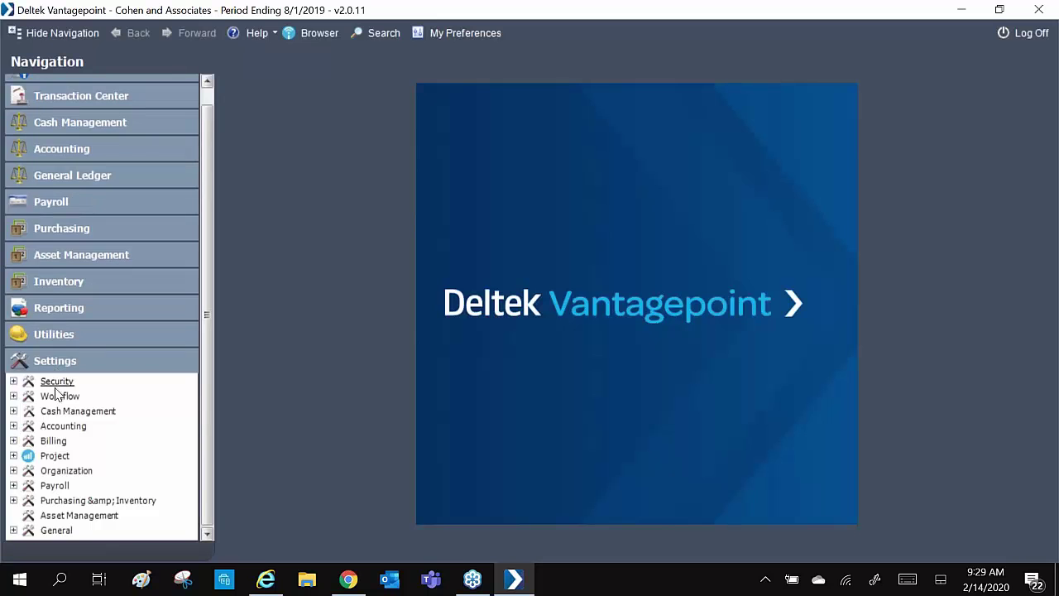
click(57, 457)
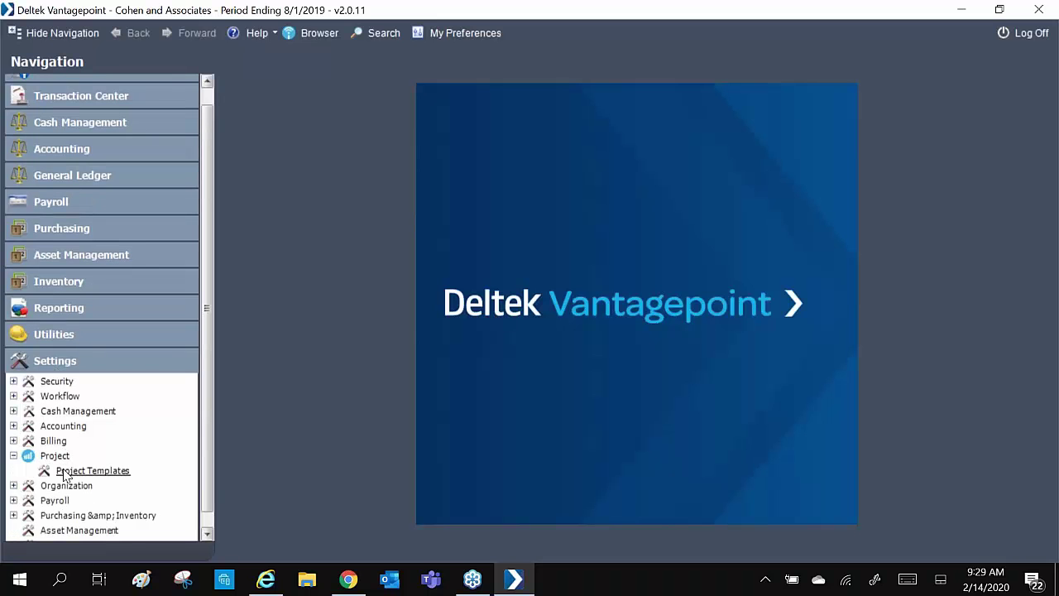
click(108, 476)
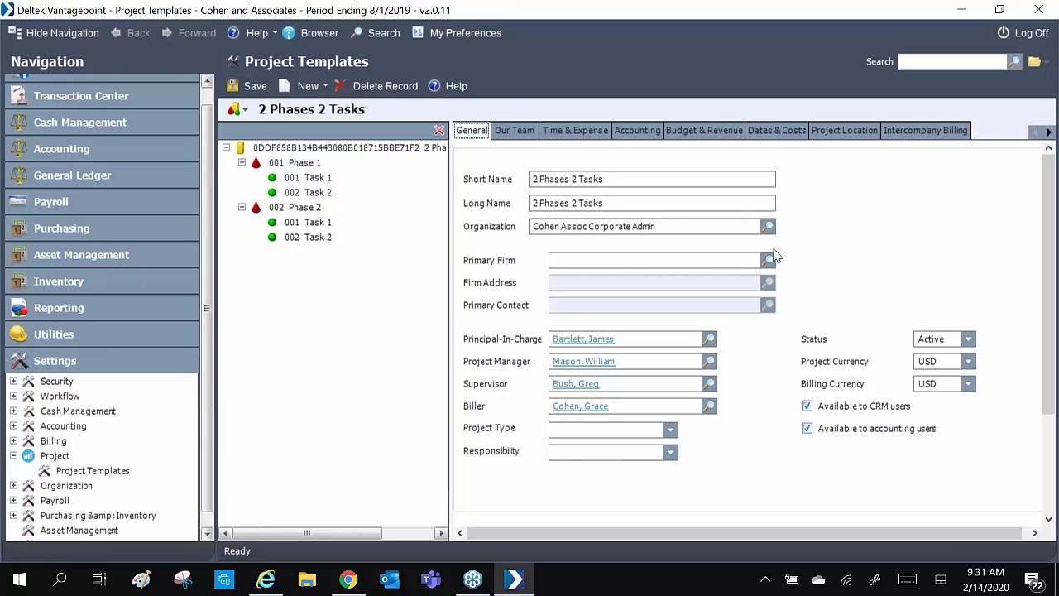
Step: Review the template's Time & Expense, Accounting and Budget & Revenue settings
click(567, 133)
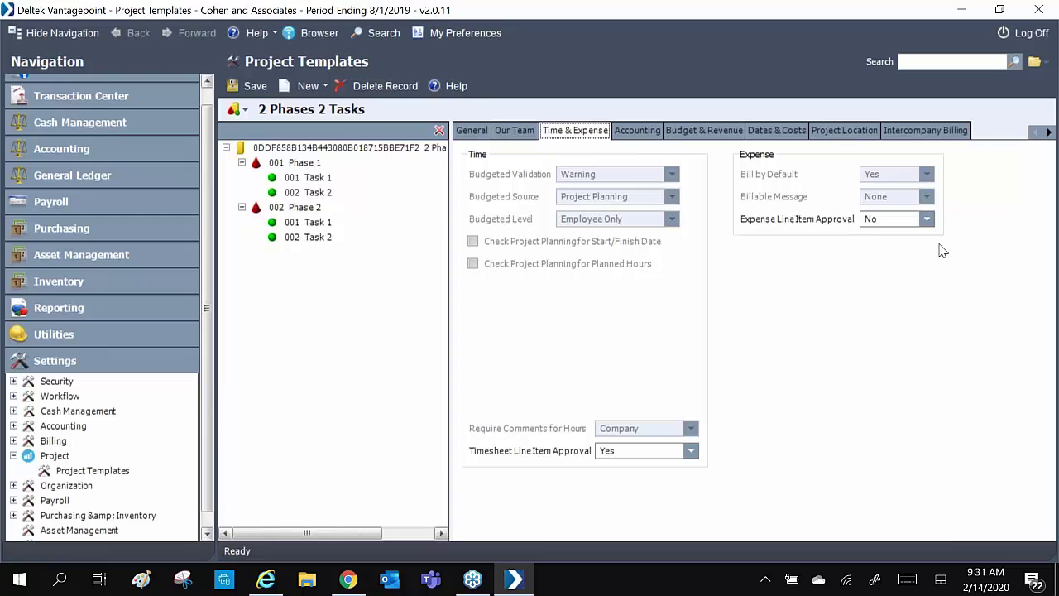
click(633, 135)
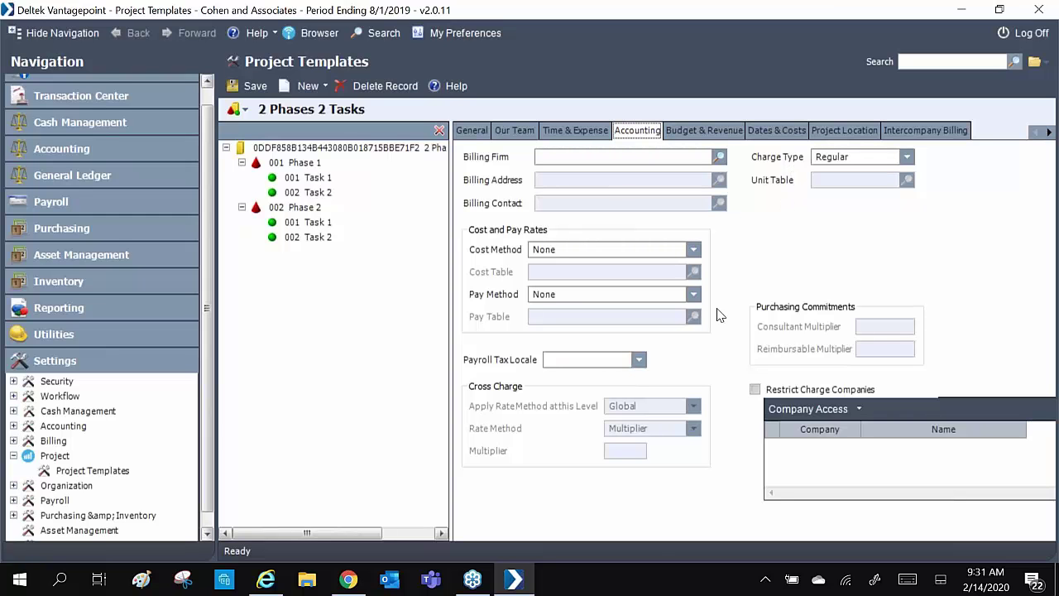
click(710, 133)
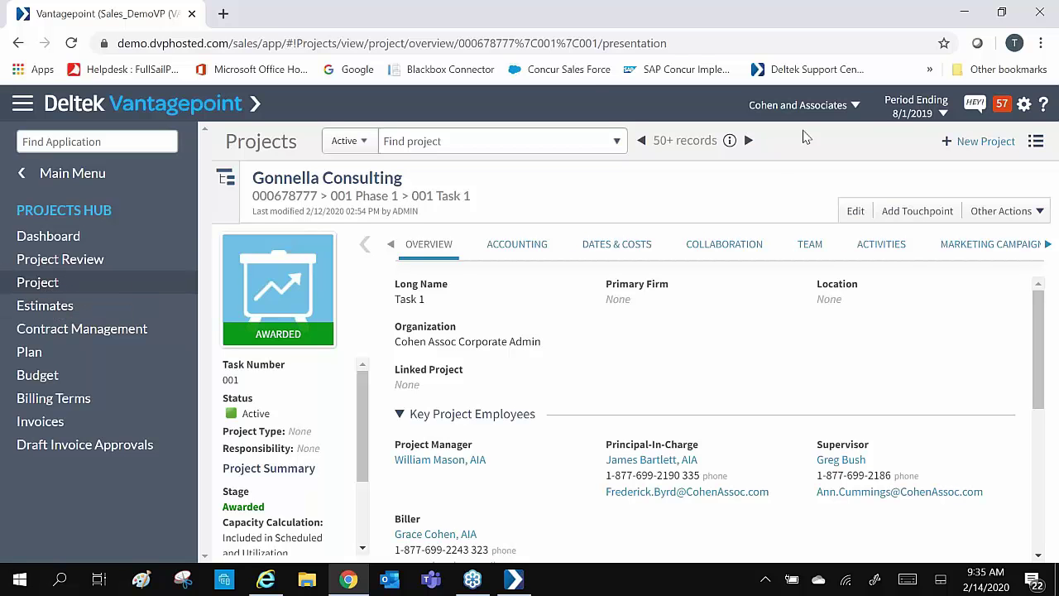
Step: Start a new Awarded project created from the '2 Phases 2 Tasks' project template
click(981, 141)
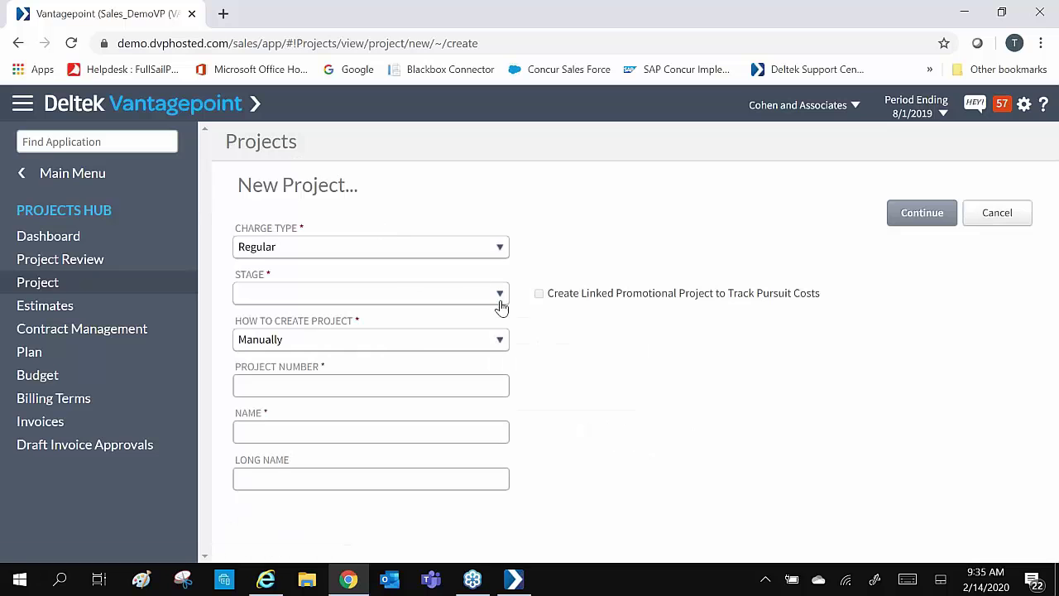
click(503, 298)
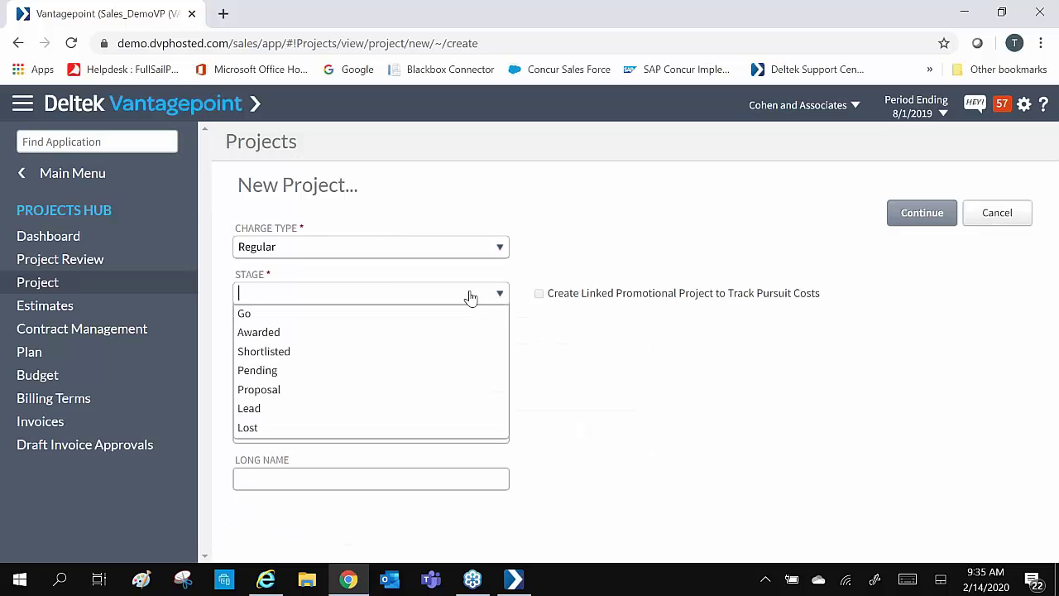
click(333, 332)
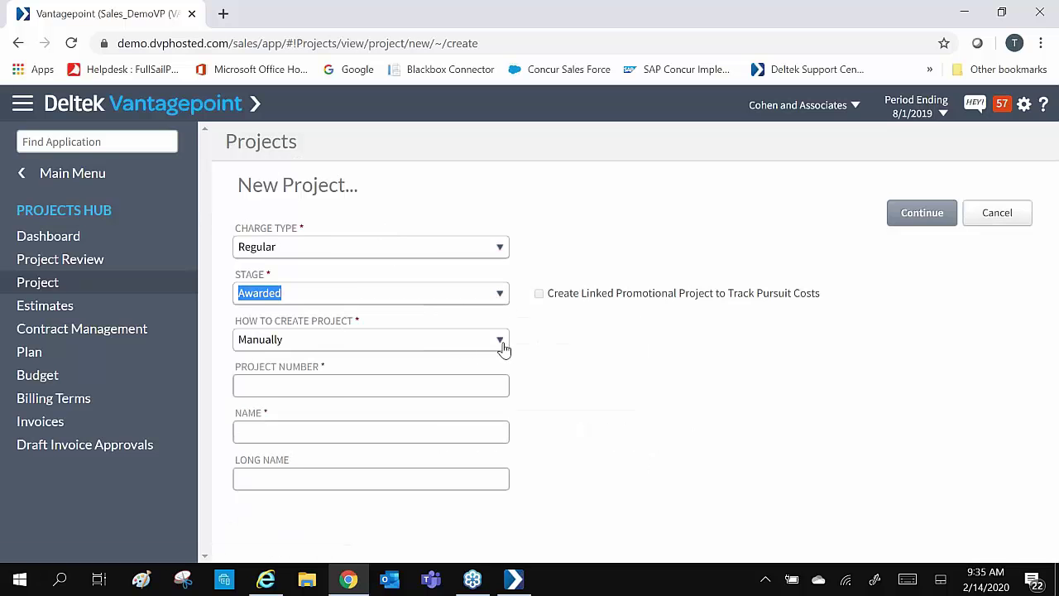
click(500, 344)
click(454, 417)
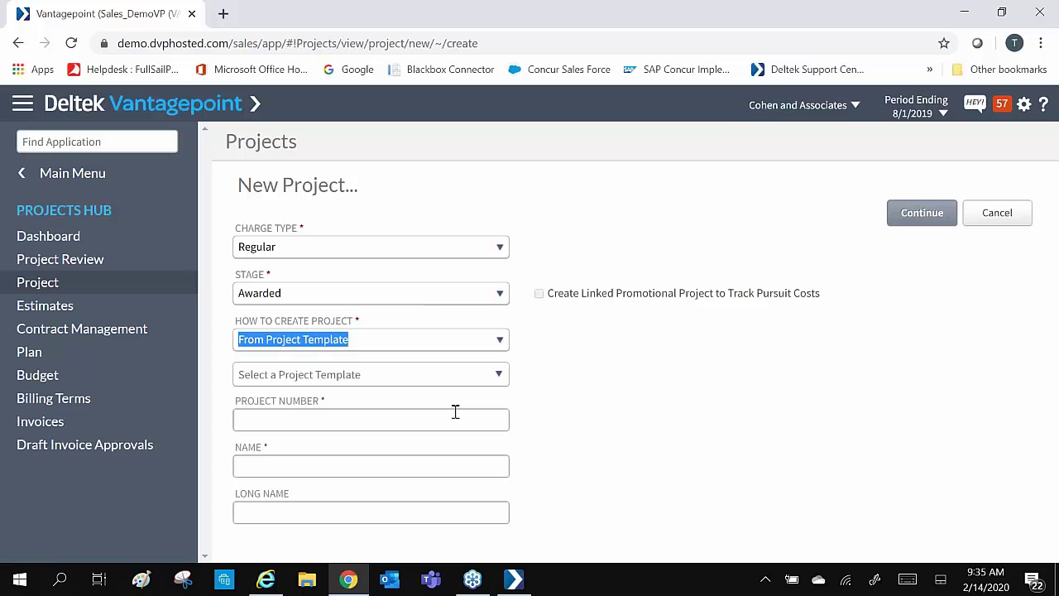
click(503, 378)
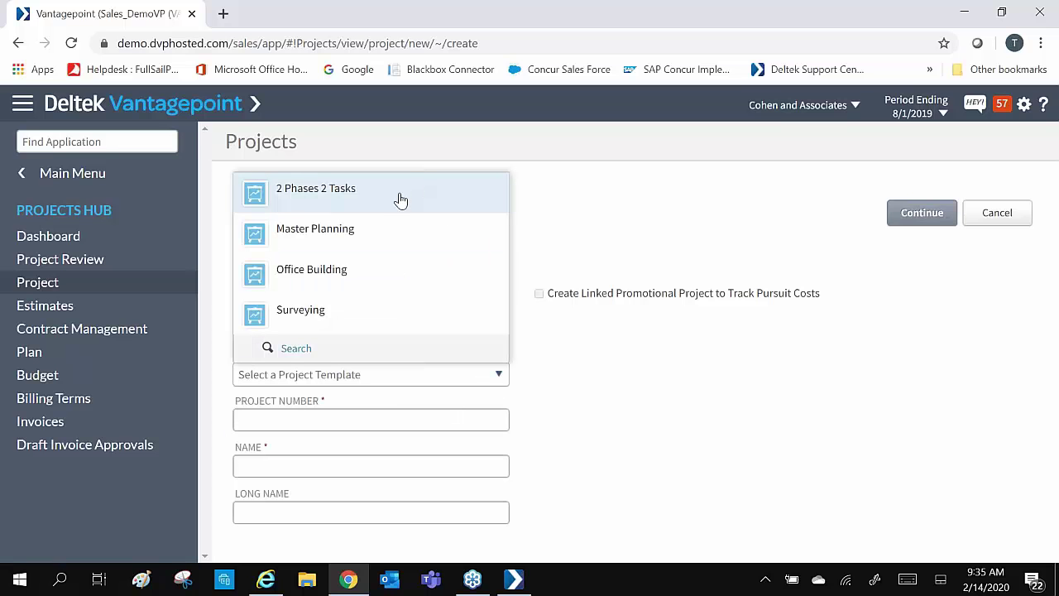
click(393, 199)
Step: Enter project number 481501977 and the name 'TMD Consulting'
click(330, 418)
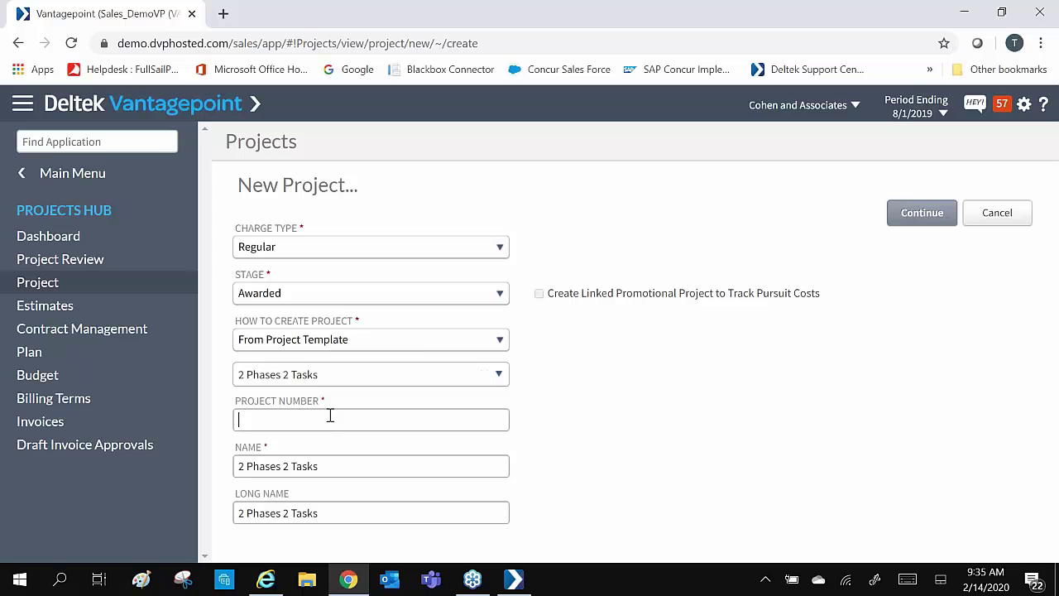
text(481501977)
key(Tab)
text(TMD)
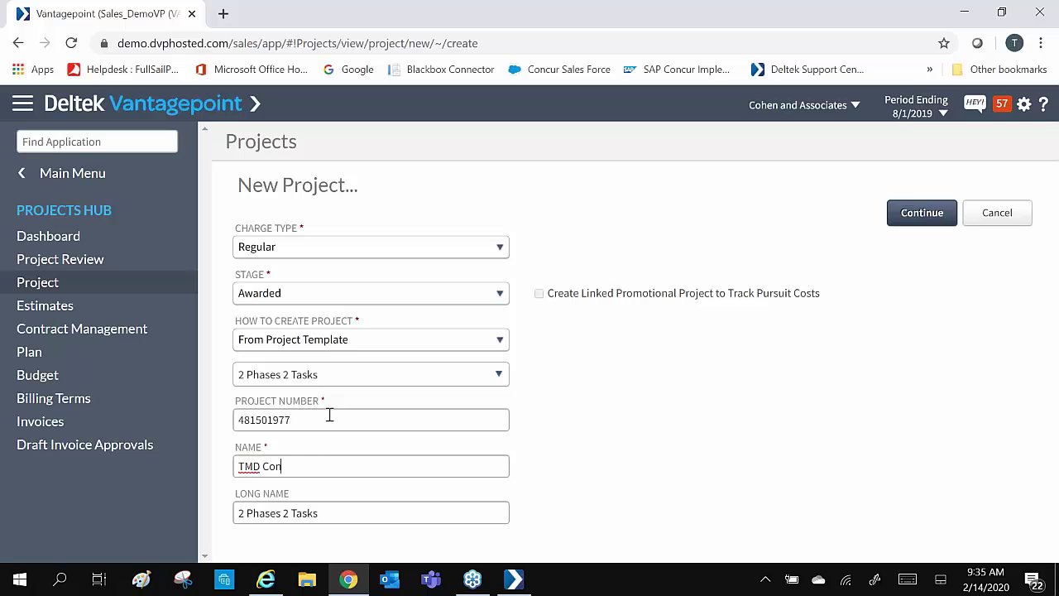
text( Consult)
text(ing)
key(Tab)
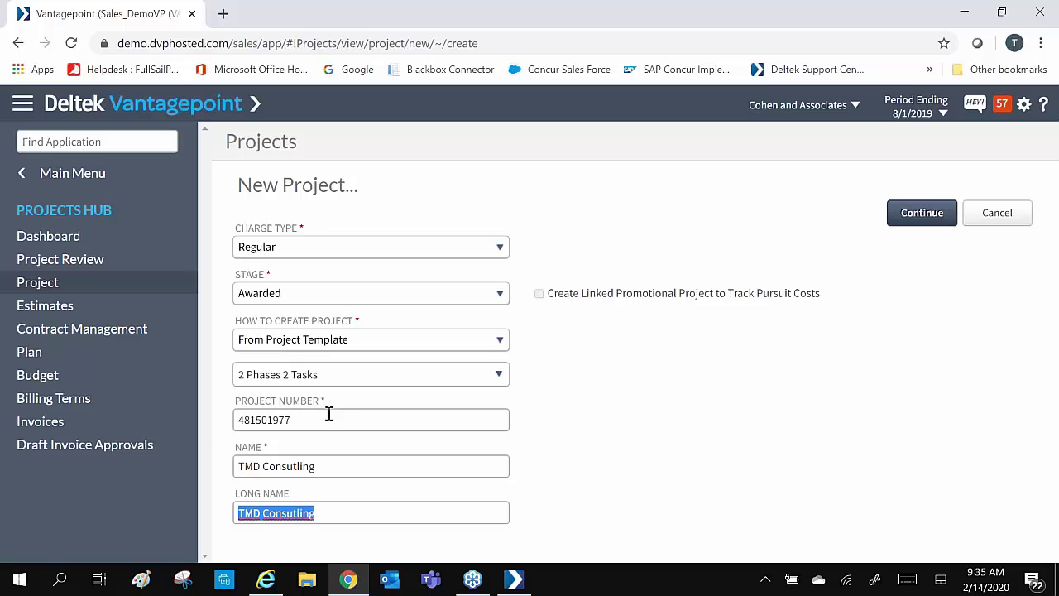
Step: Exclude Phase 2 and its tasks from the structure and continue
click(922, 216)
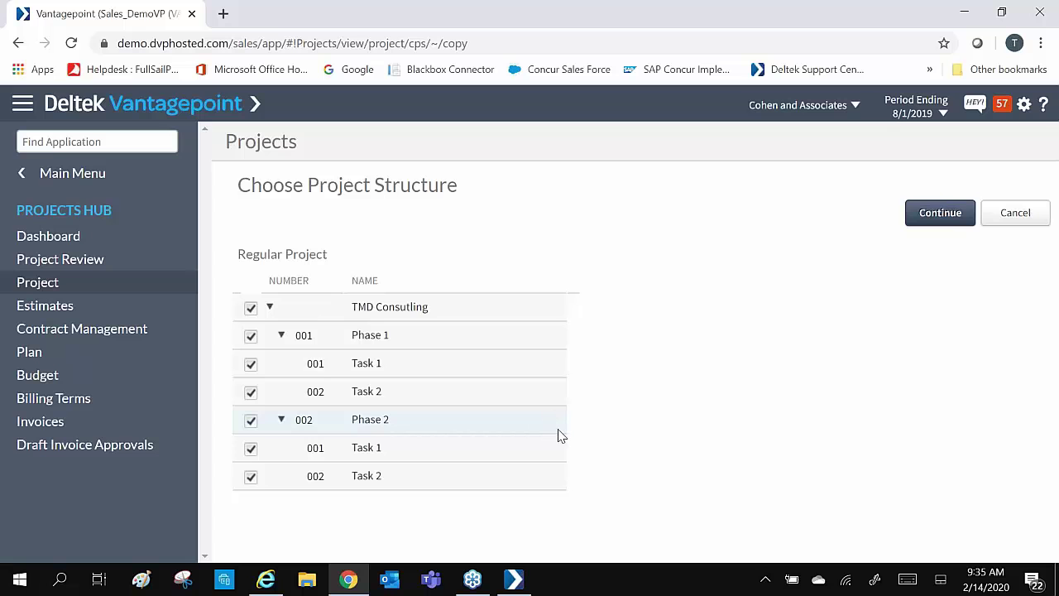
click(252, 421)
click(948, 211)
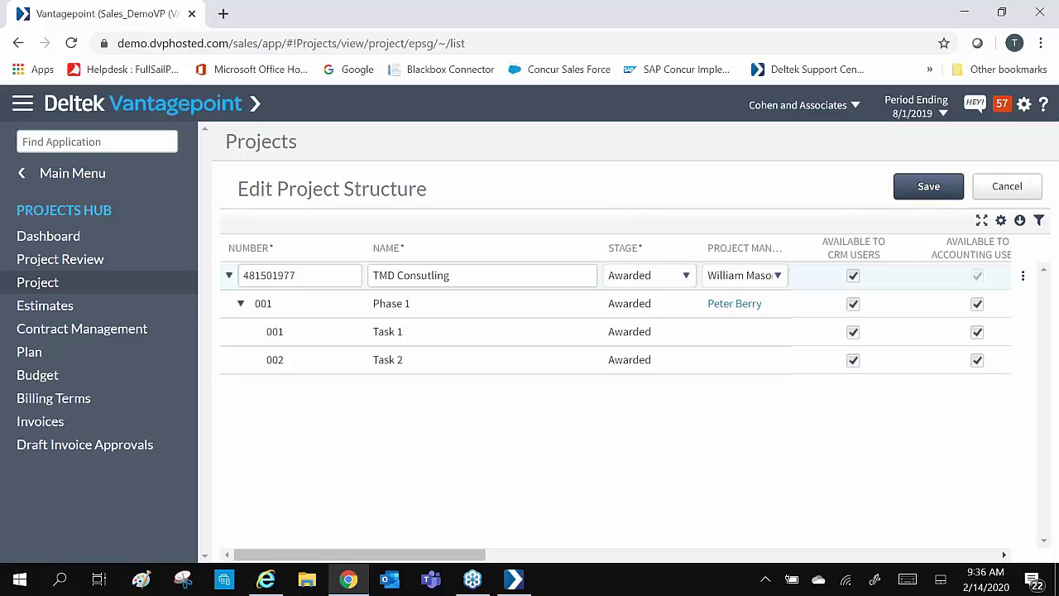
Step: Rename Phase 1 to 'Design' and Task 1 to 'Construction'
click(416, 314)
text(Design)
key(Return)
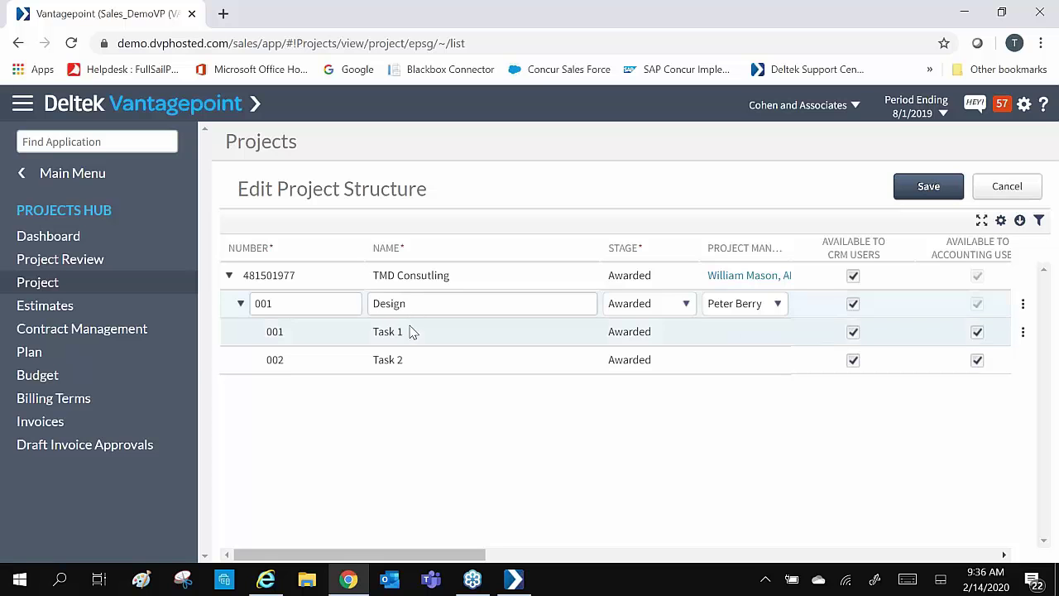
text(Construction)
drag(414, 556, 597, 560)
Step: Give the top two rows milestone dates from 2/26/2020 to 12/31/2020
click(629, 275)
text(02262020)
key(Tab)
text(12/31/20)
click(620, 300)
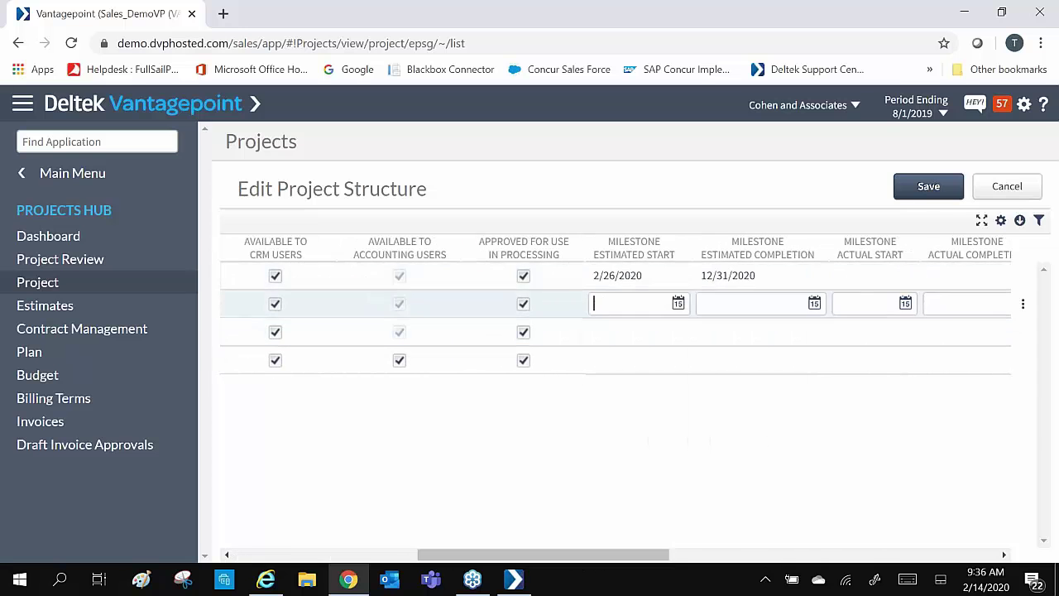
text(022620)
key(Tab)
text(123120)
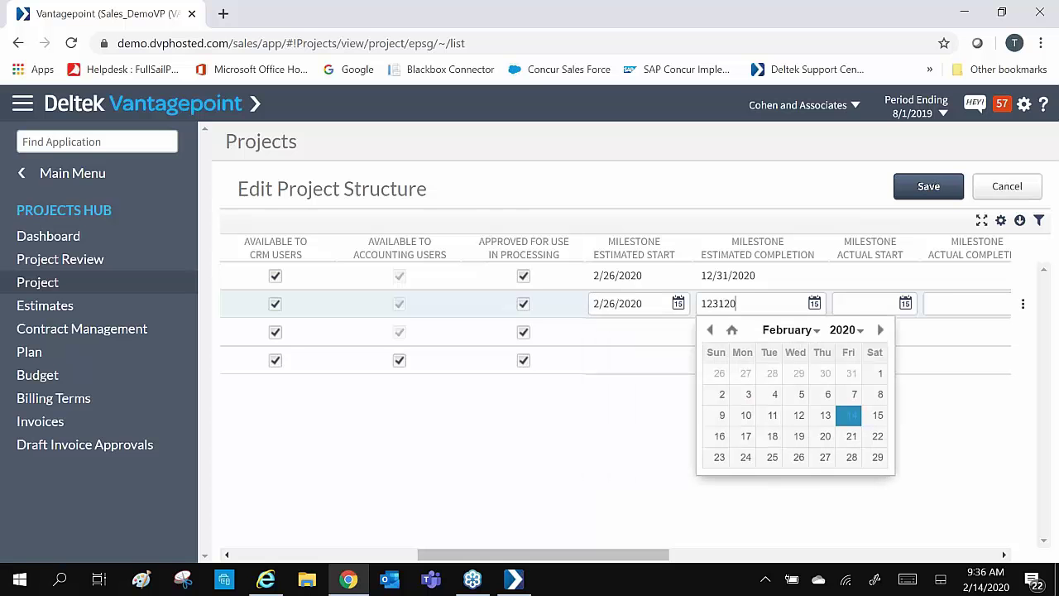
Step: Date the third row 2/26/2020–5/31/2020 and the fourth 6/1/2020–12/31/2020, then save
click(626, 339)
text(022620)
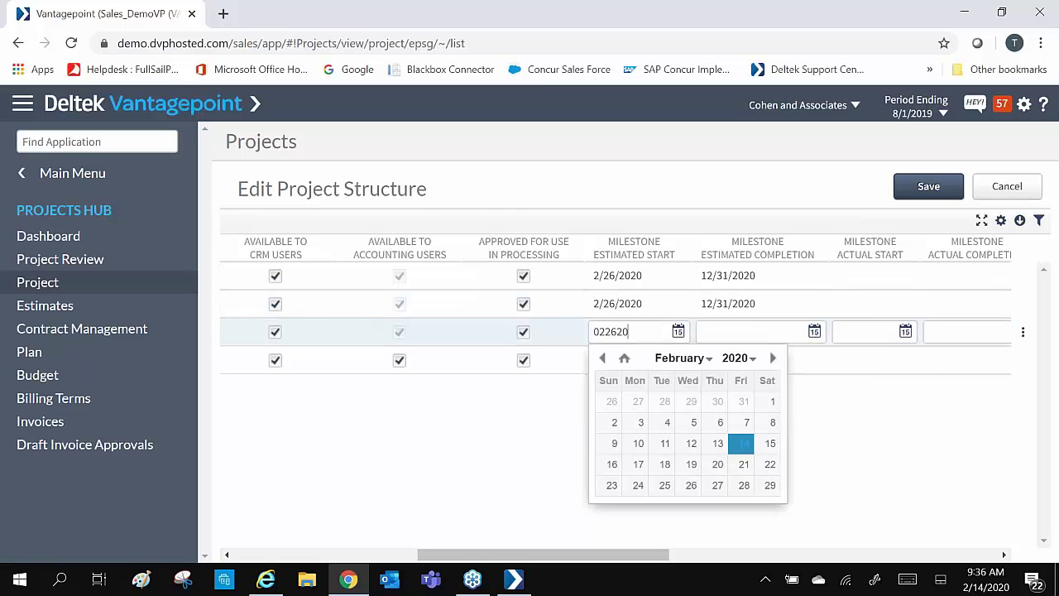
key(Tab)
text(053120)
key(Return)
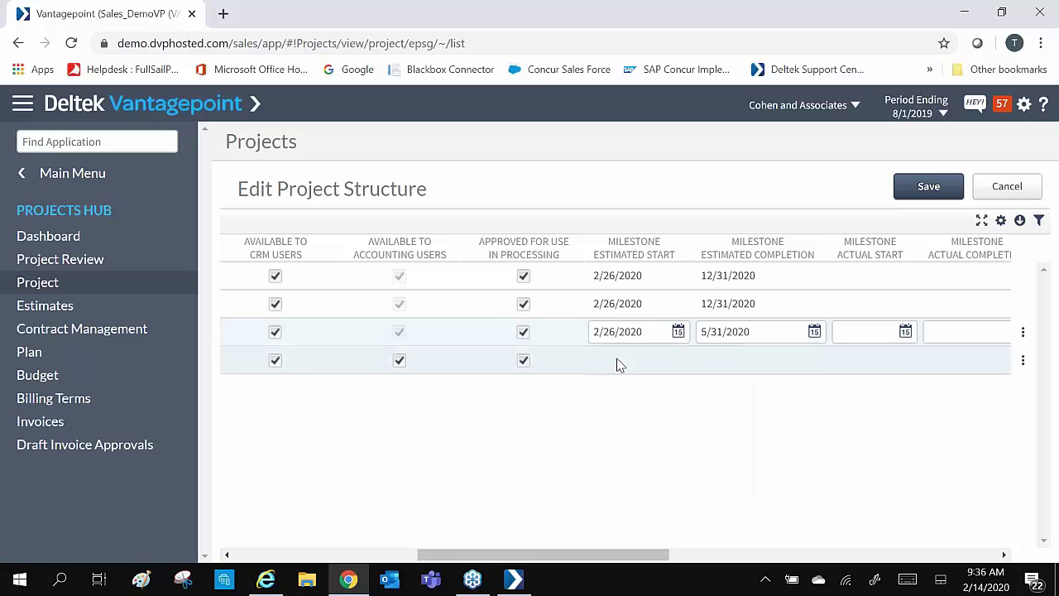
click(620, 362)
text(060120)
key(Tab)
text(123120)
key(Tab)
click(929, 187)
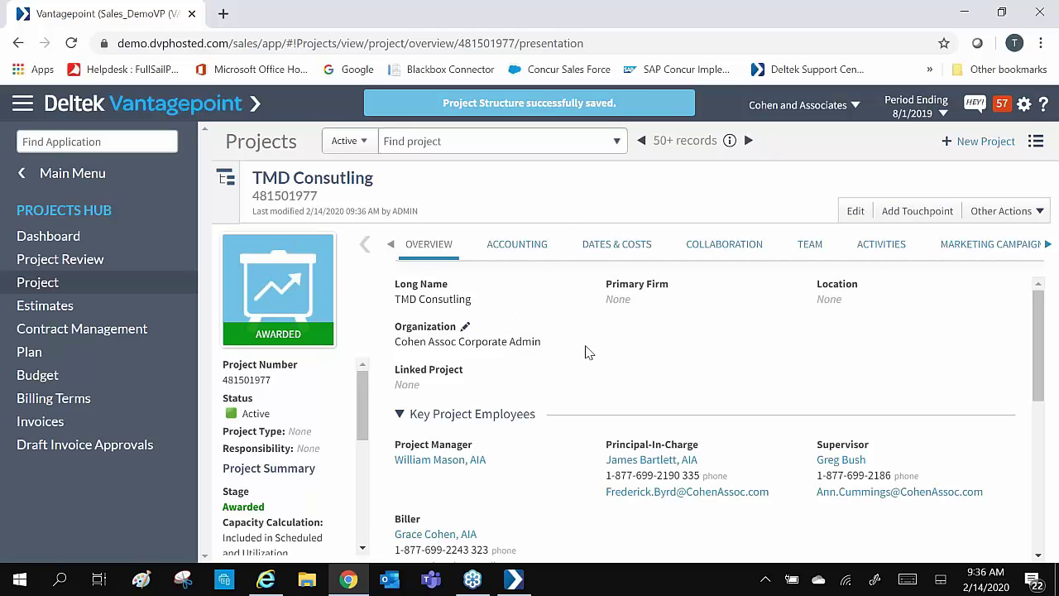
Step: Check the structure tree, then view TMD Consulting's dashboard with milestones from 2/26/2020 to 12/31/2020
click(226, 179)
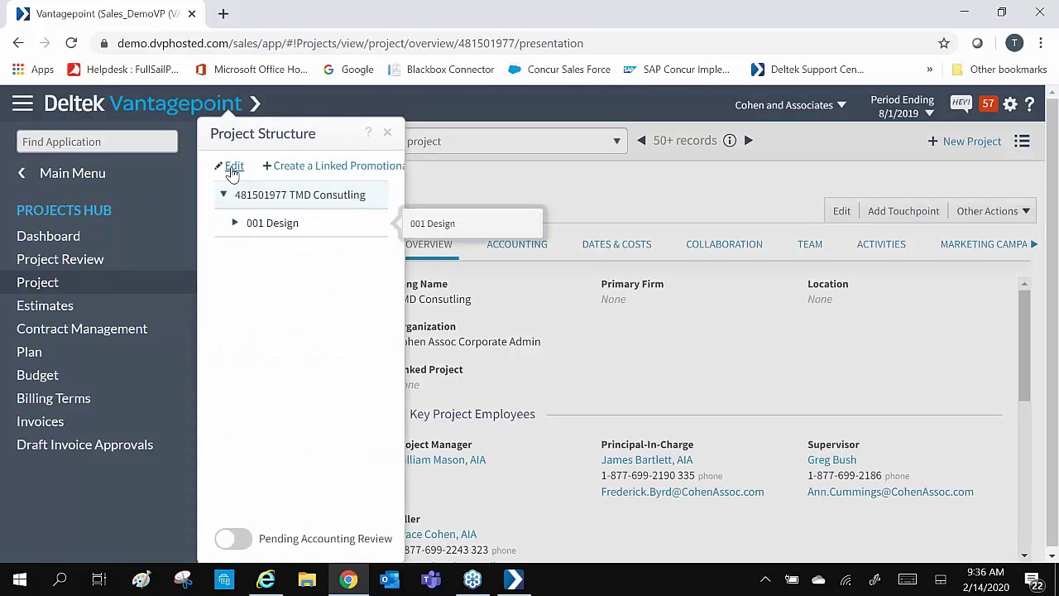
click(55, 238)
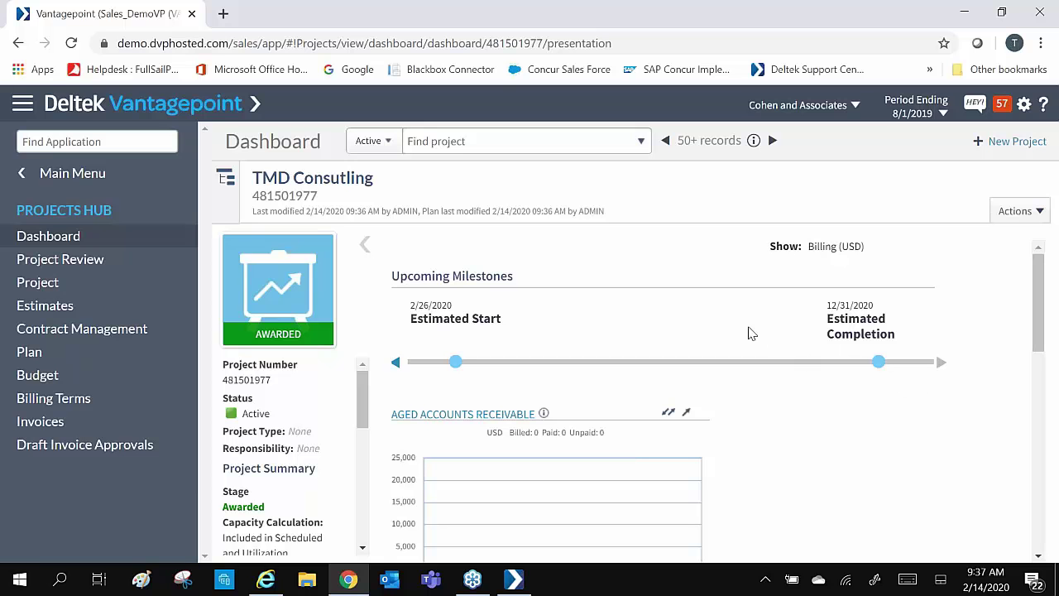
Step: Open TMD Consulting's plan and move through its Labor view to the Expenses view
click(68, 357)
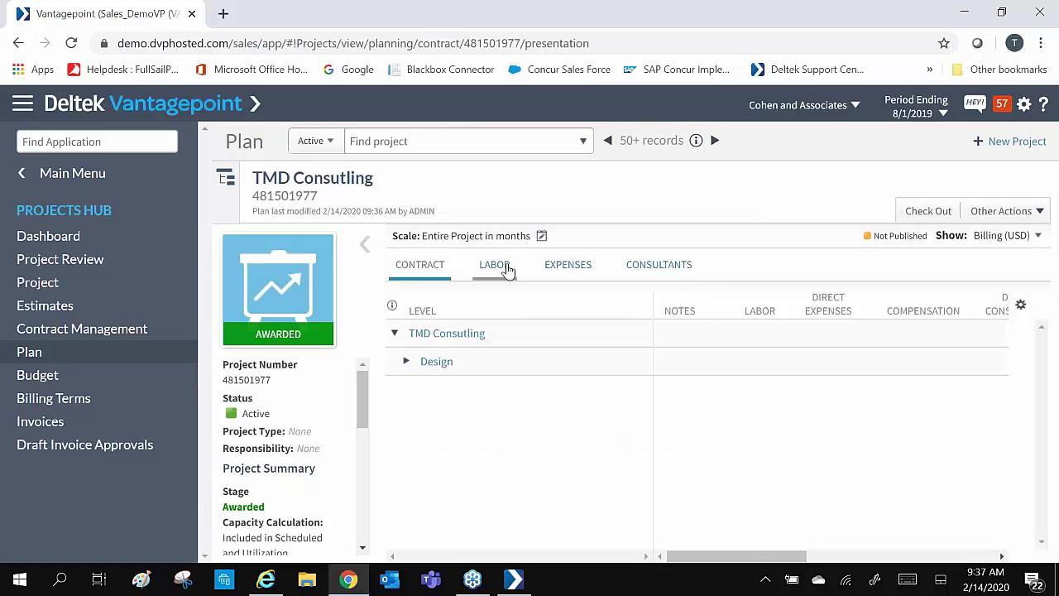
click(507, 268)
click(569, 265)
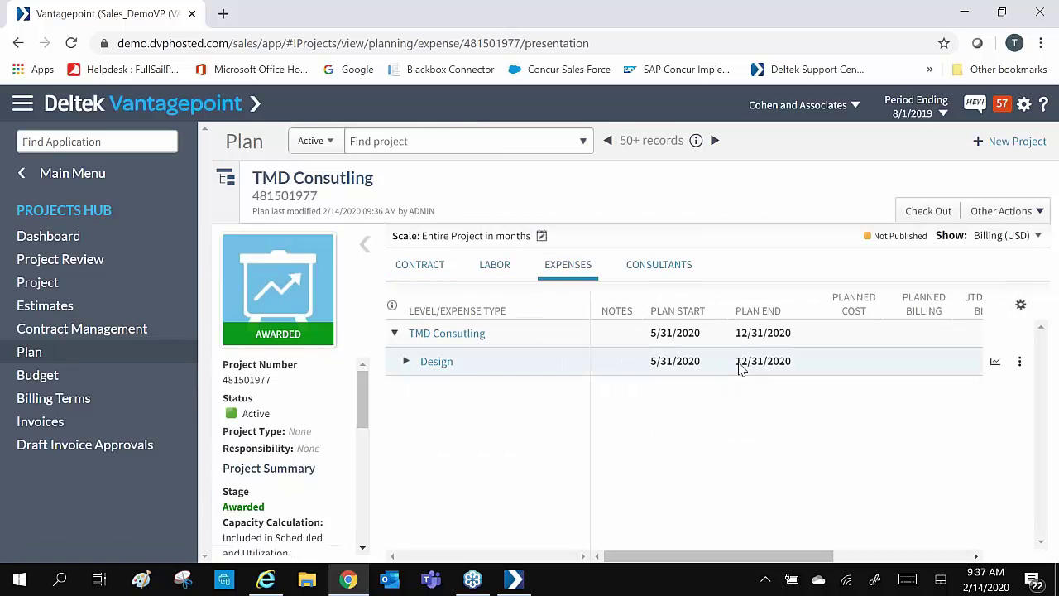